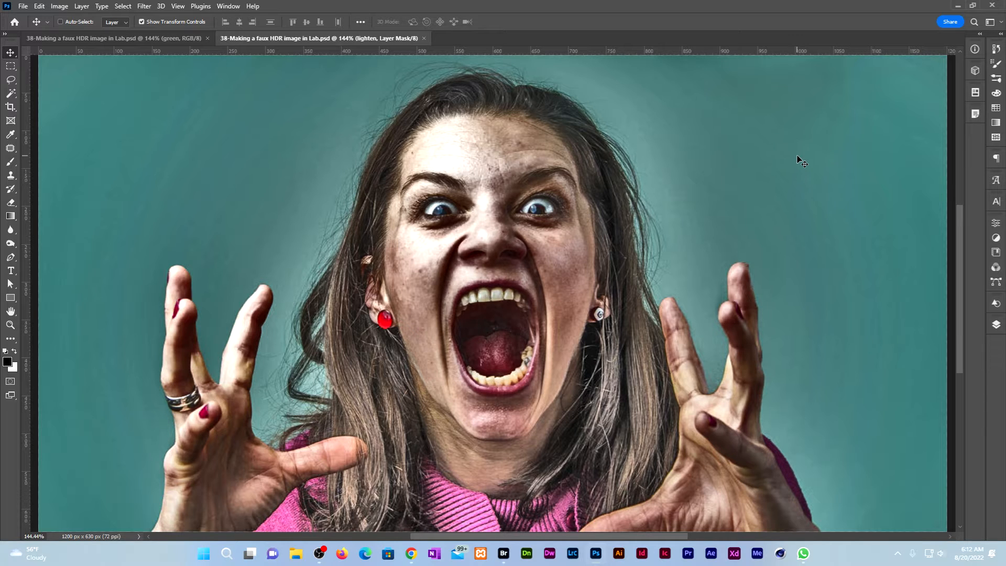
# Switch to the finished zombie document and display its full layer stack.
pyautogui.click(114, 39)
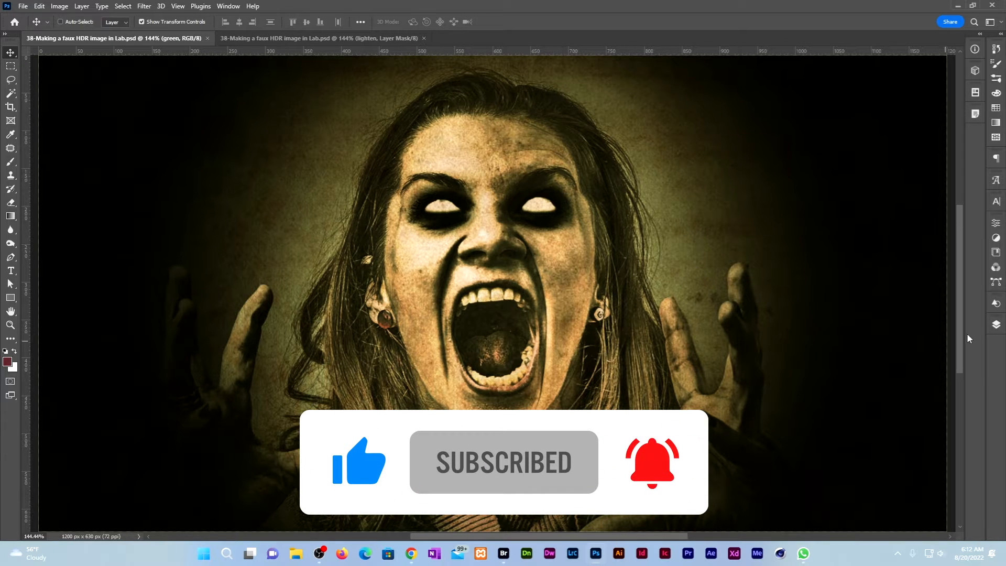
pyautogui.click(996, 324)
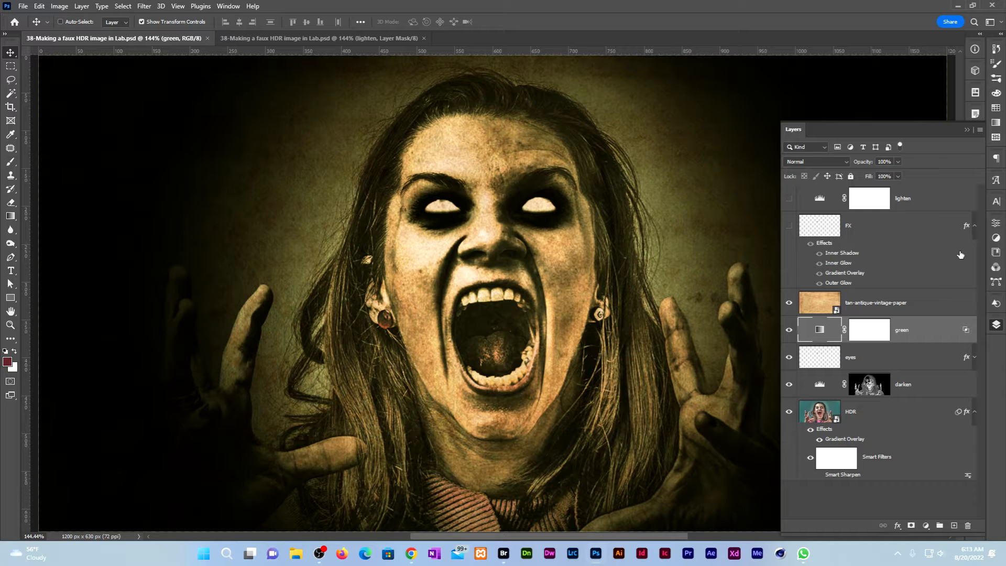
# Hide the paper, green and eyes layers, move lighten above darken, and delete its mask.
pyautogui.moveTo(788, 305); pyautogui.dragTo(789, 358)
pyautogui.moveTo(920, 200); pyautogui.dragTo(925, 370)
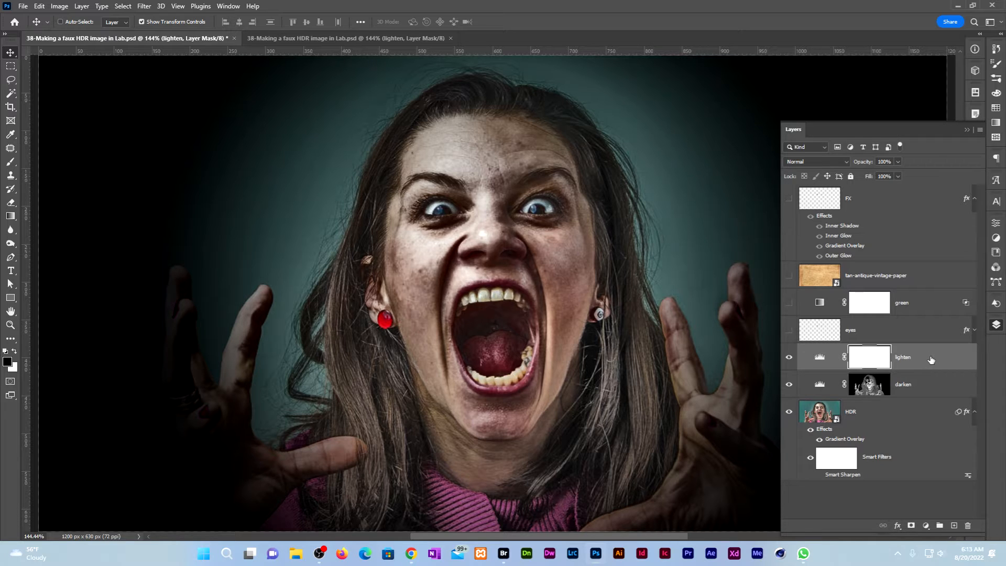
pyautogui.press('Delete')
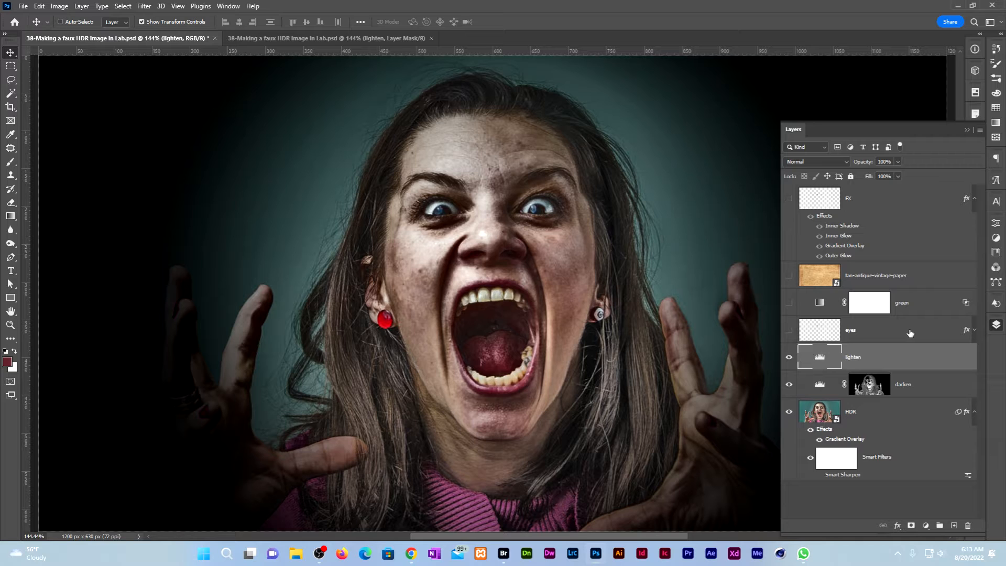
# Delete the eyes layer and the green layer's mask, and remove HDR's Gradient Overlay effect.
pyautogui.click(910, 333)
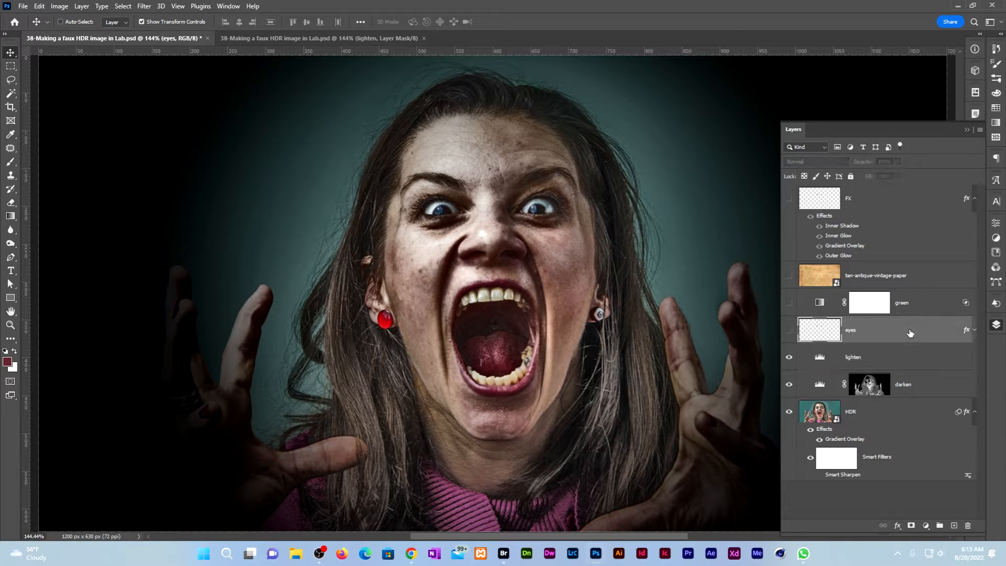
pyautogui.press('Delete')
pyautogui.press('Delete')
pyautogui.click(905, 331)
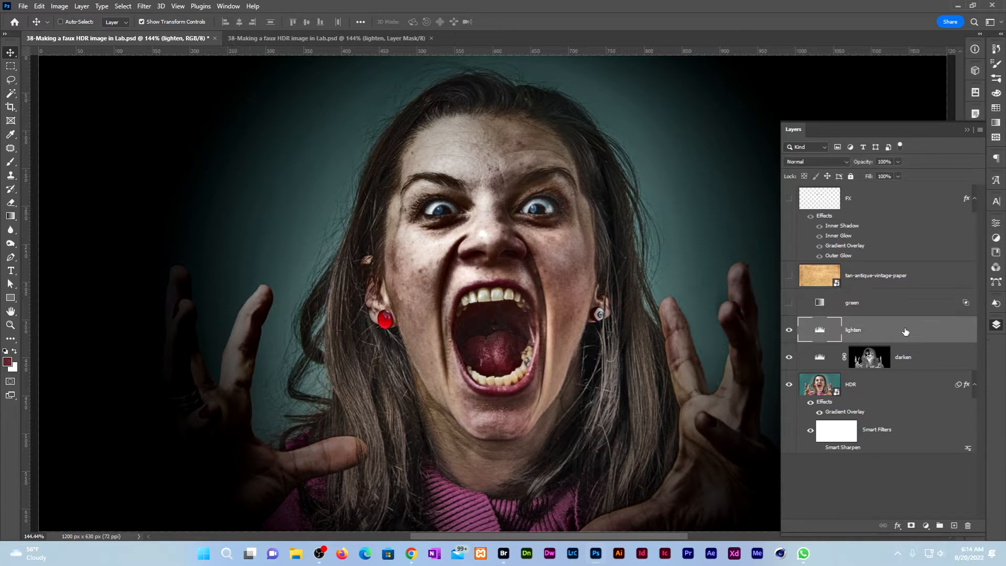
pyautogui.press('Delete')
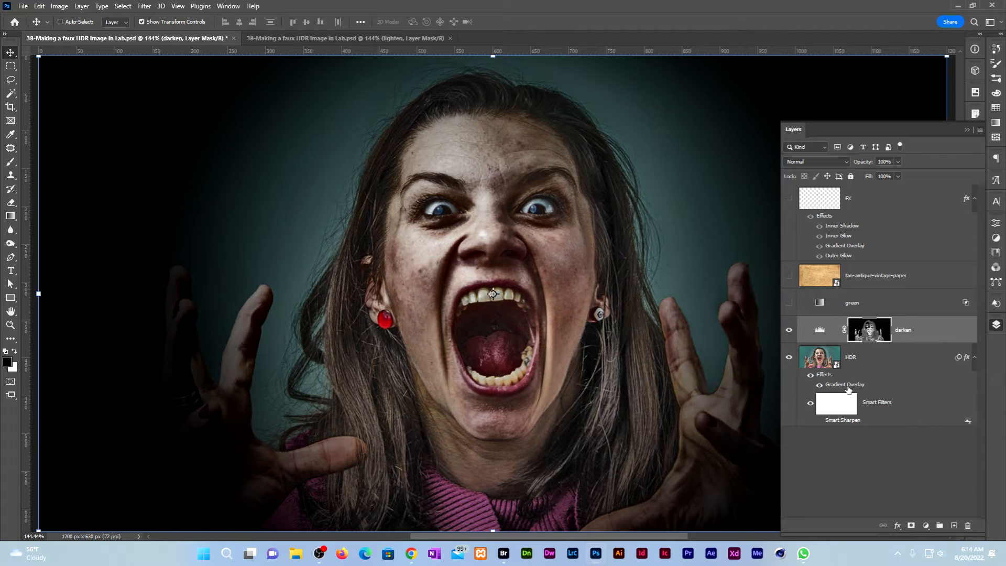
pyautogui.moveTo(848, 387); pyautogui.dragTo(968, 526)
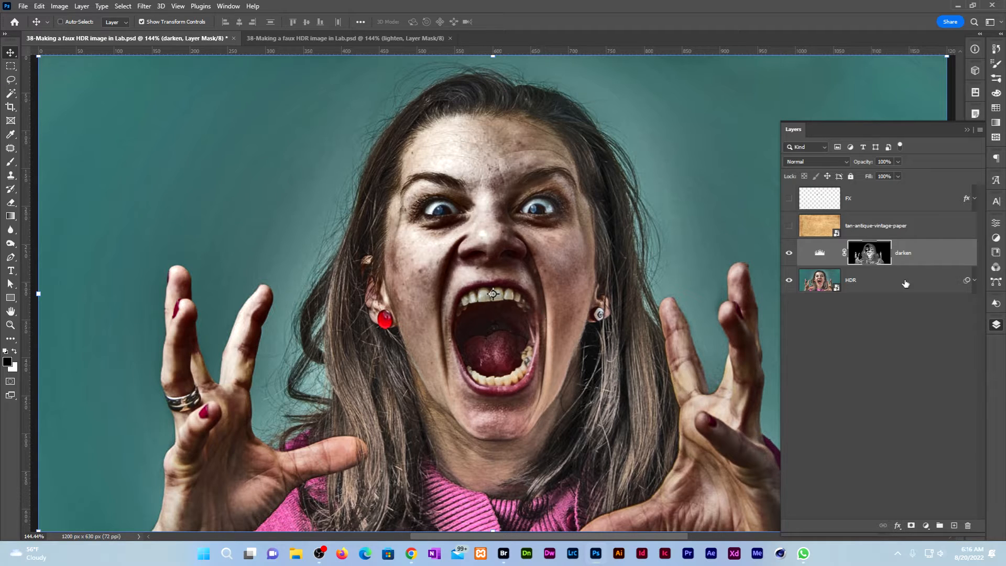
# Preview the darken layer's mask on its own, then load it as a selection.
pyautogui.keyDown('alt'); pyautogui.click(871, 255); pyautogui.keyUp('alt')
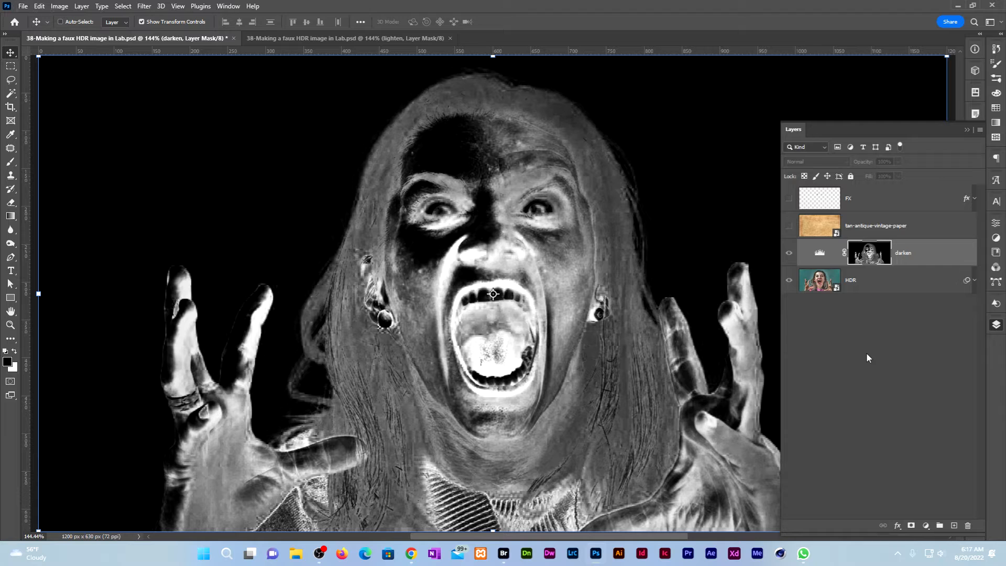
pyautogui.keyDown('alt'); pyautogui.click(867, 257); pyautogui.keyUp('alt')
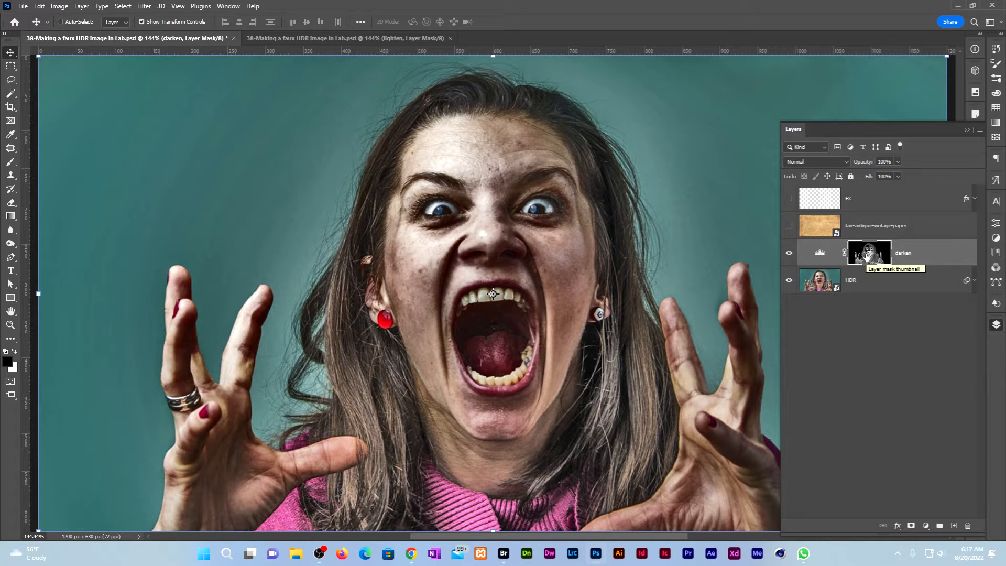
pyautogui.keyDown('ctrl'); pyautogui.click(867, 257); pyautogui.keyUp('ctrl')
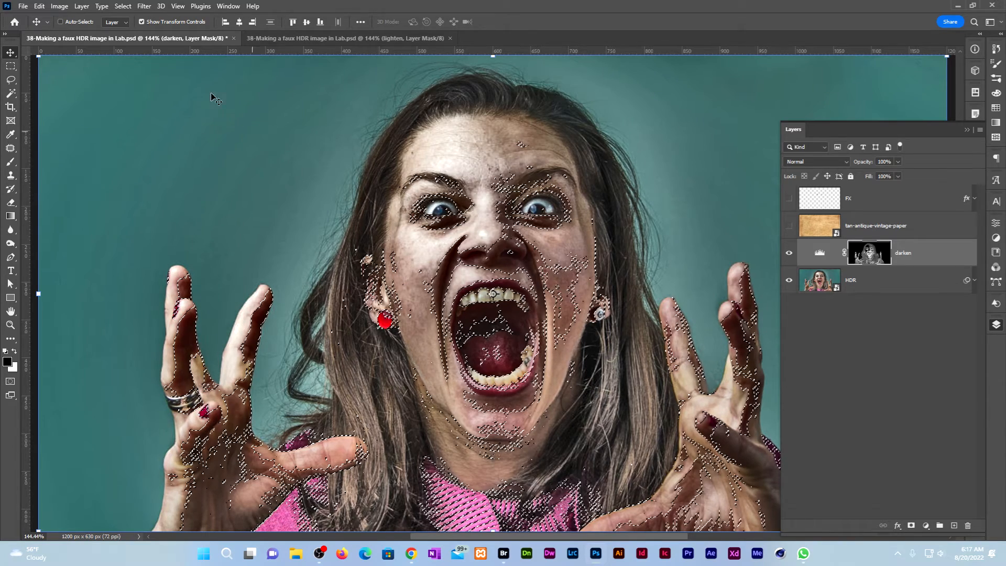
# Invert the selection and set up the Polygonal Lasso Tool in intersect mode.
pyautogui.click(122, 6)
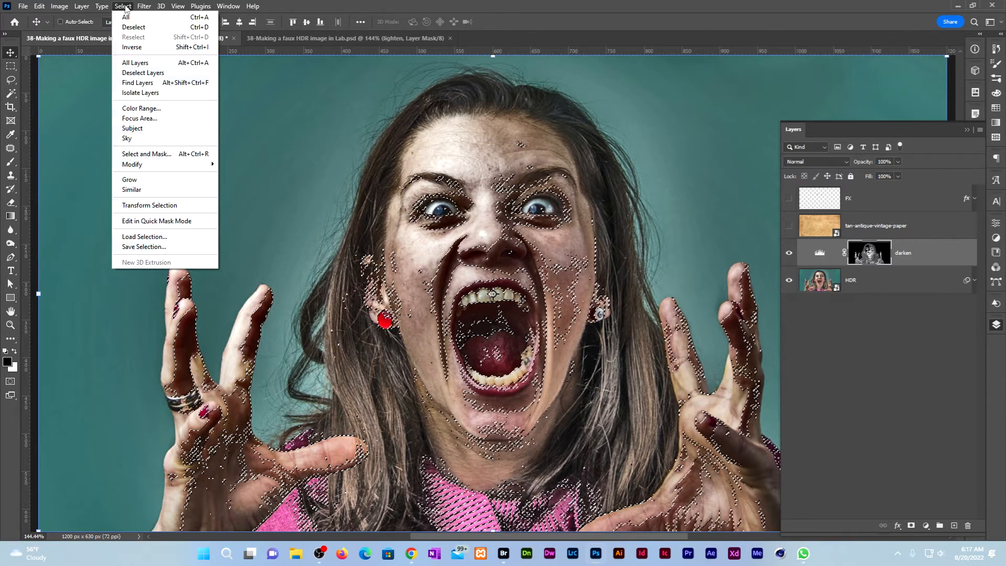
pyautogui.click(147, 48)
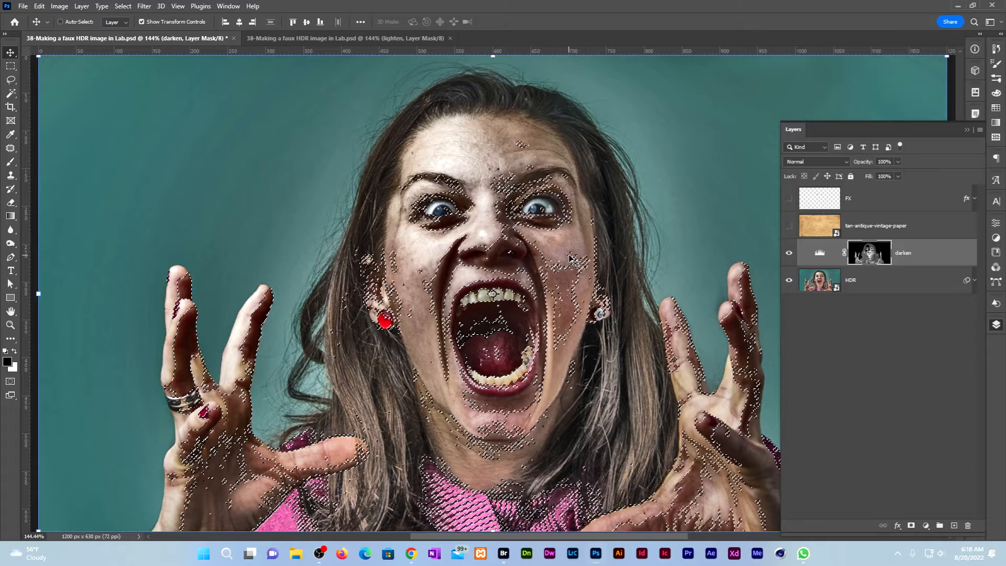
pyautogui.click(12, 80)
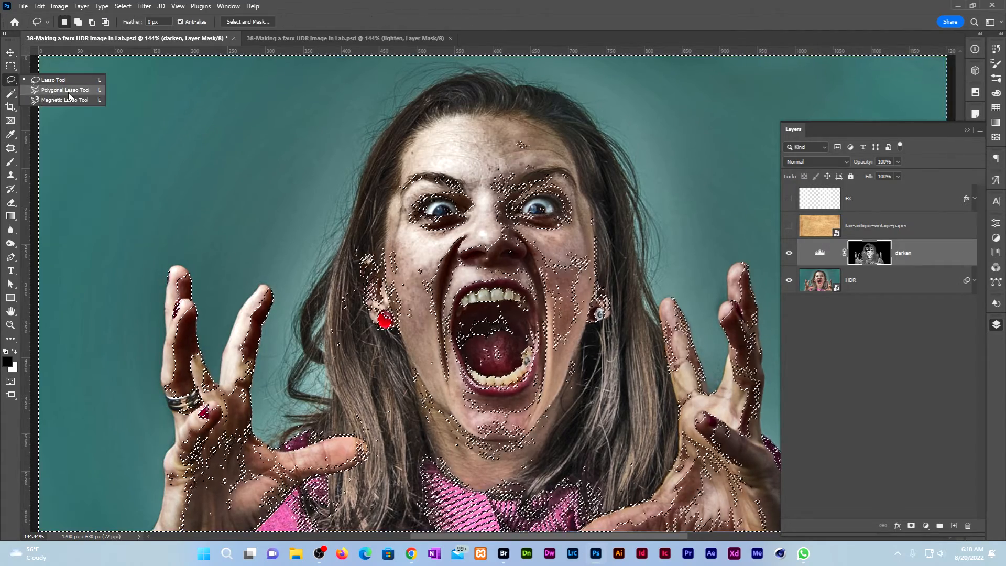
pyautogui.click(65, 90)
pyautogui.hotkey('shift', 'alt')
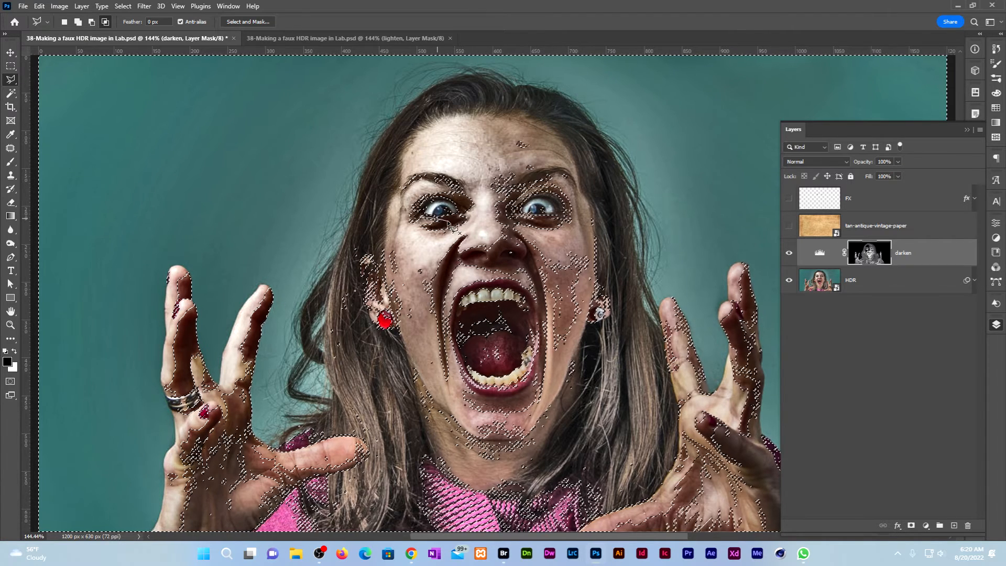
# Intersect the selection with a polygonal outline around the eye area.
pyautogui.click(463, 215)
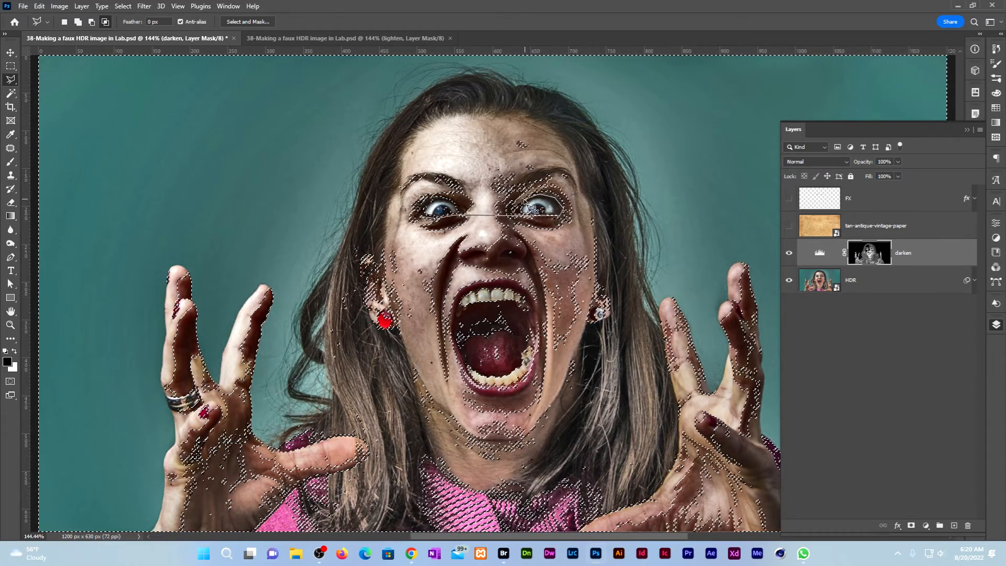
pyautogui.click(466, 208)
pyautogui.click(455, 199)
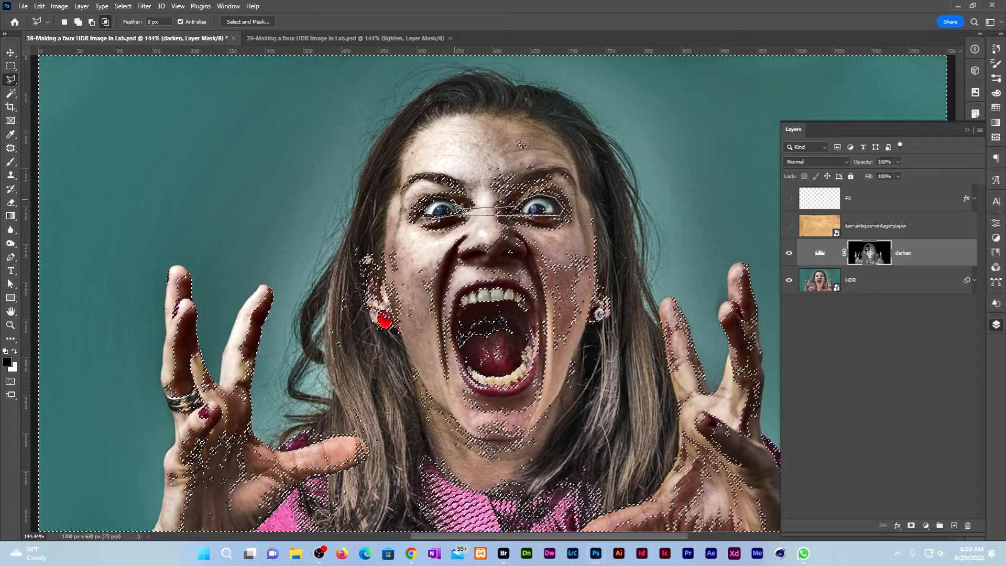
pyautogui.click(443, 196)
pyautogui.click(430, 197)
pyautogui.click(417, 212)
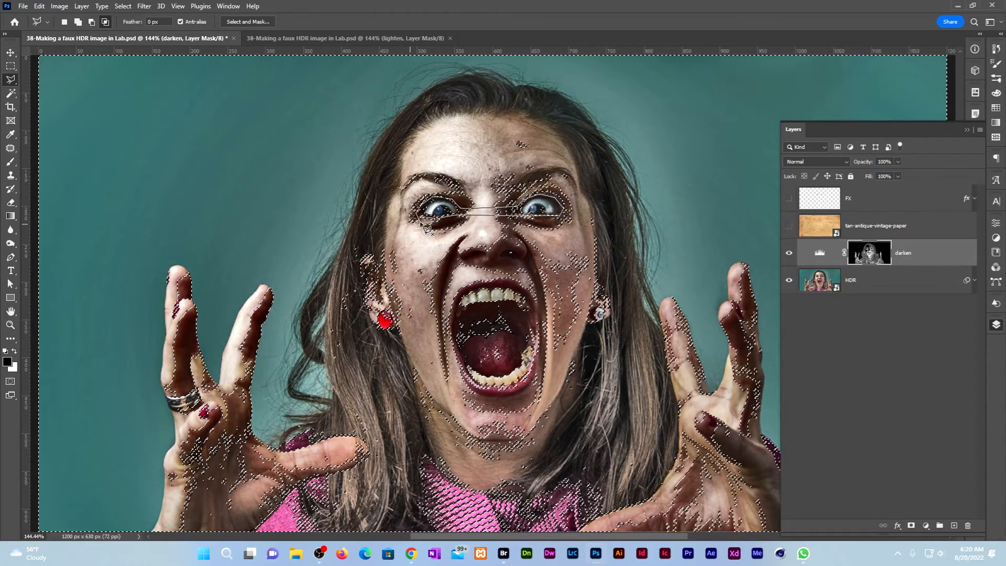
pyautogui.doubleClick(425, 227)
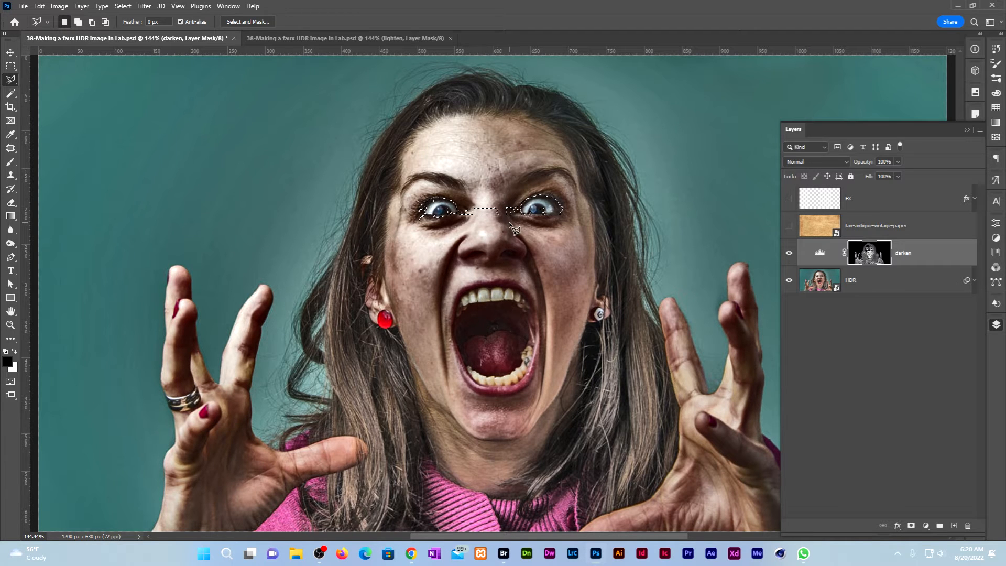
# Subtract the nose bridge area from the selection with a polygonal outline.
pyautogui.press('alt')
pyautogui.click(514, 219)
pyautogui.click(515, 200)
pyautogui.click(464, 202)
pyautogui.click(458, 220)
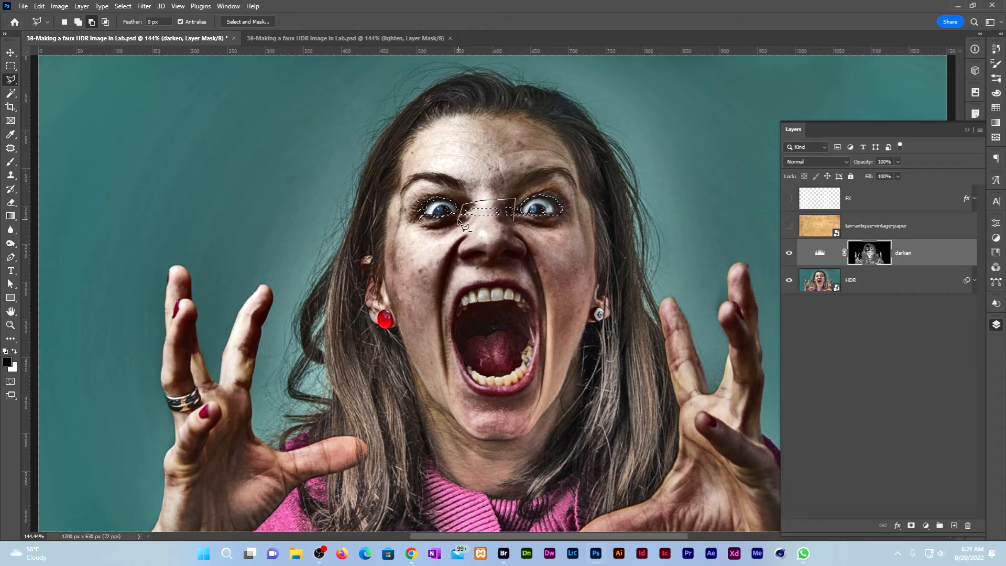
pyautogui.click(513, 220)
pyautogui.scroll(1, 449, 191)
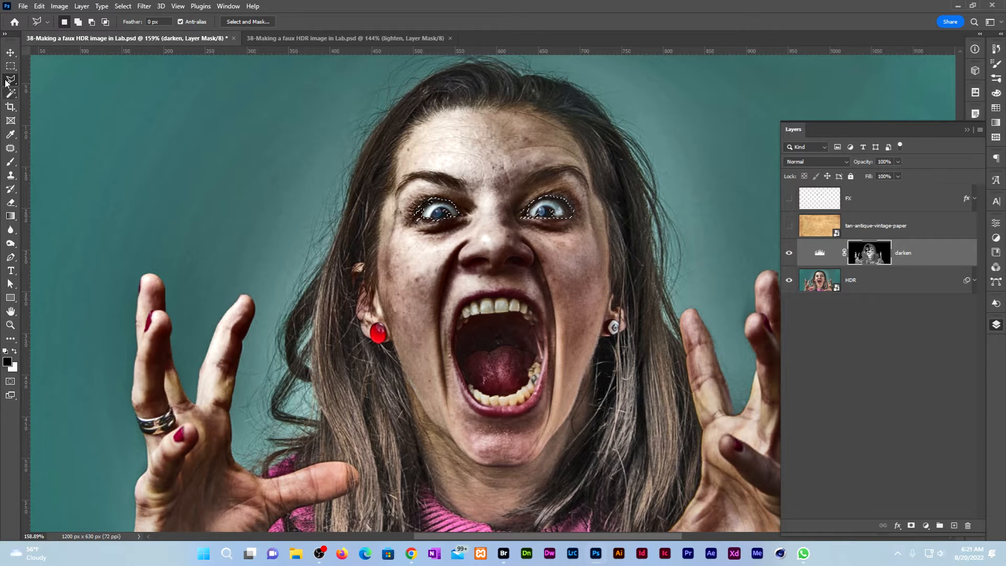
# Refine with the freehand Lasso: add the left eye's missed edge, trim the right eye.
pyautogui.click(6, 83)
pyautogui.click(47, 79)
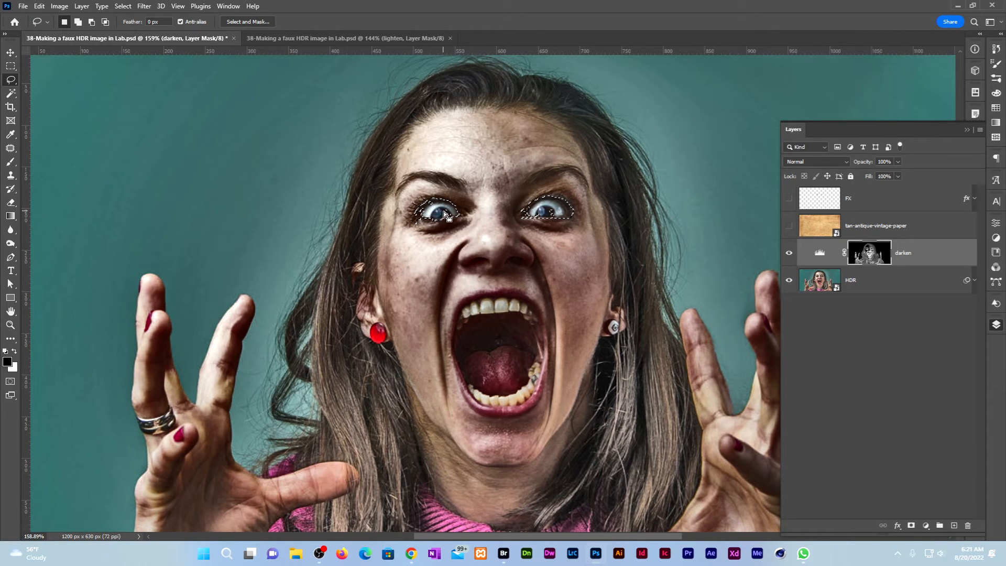
pyautogui.moveTo(450, 206)
pyautogui.mouseDown()
pyautogui.moveTo(458, 215)
pyautogui.moveTo(428, 230)
pyautogui.mouseUp()
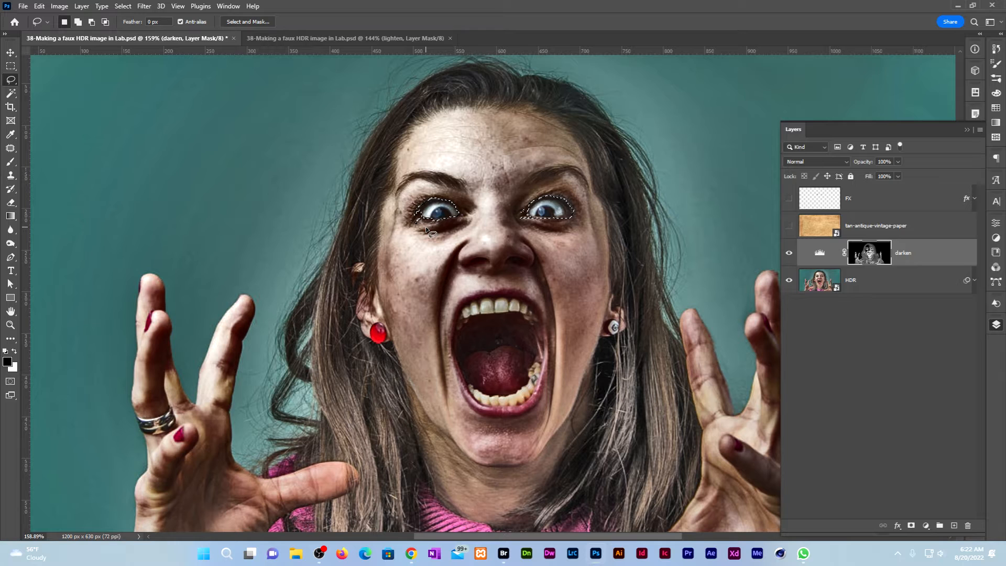
pyautogui.press('alt')
pyautogui.moveTo(541, 231)
pyautogui.mouseDown()
pyautogui.moveTo(540, 222)
pyautogui.moveTo(585, 239)
pyautogui.mouseUp()
# Copy Merged the selected eyes and paste them onto a new eyes layer.
pyautogui.click(39, 6)
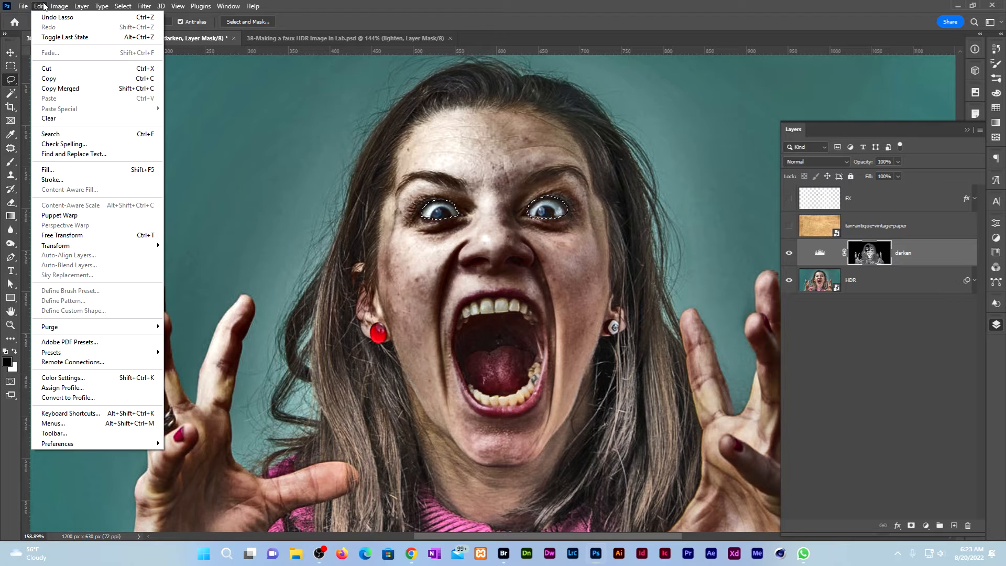
pyautogui.click(88, 89)
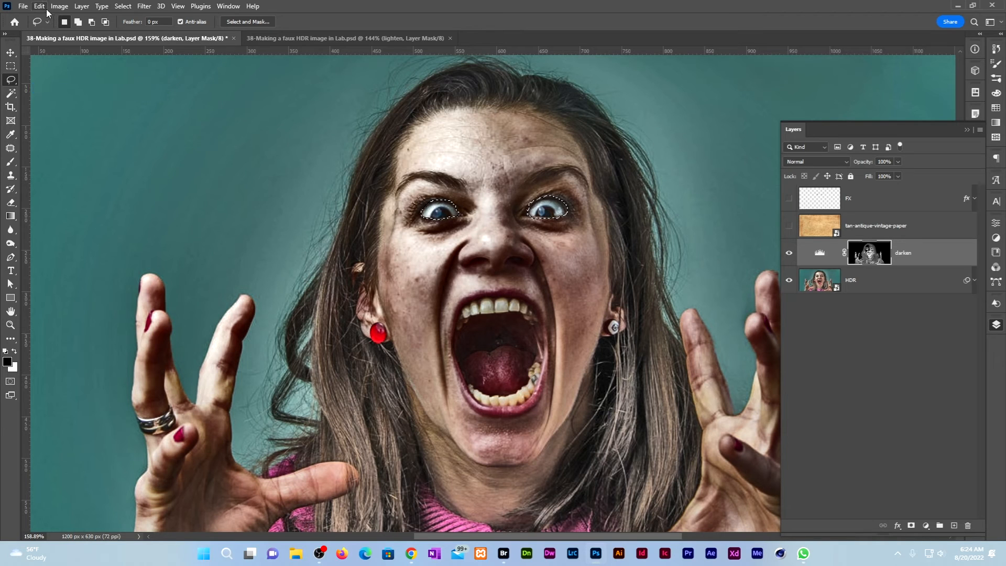
pyautogui.click(45, 6)
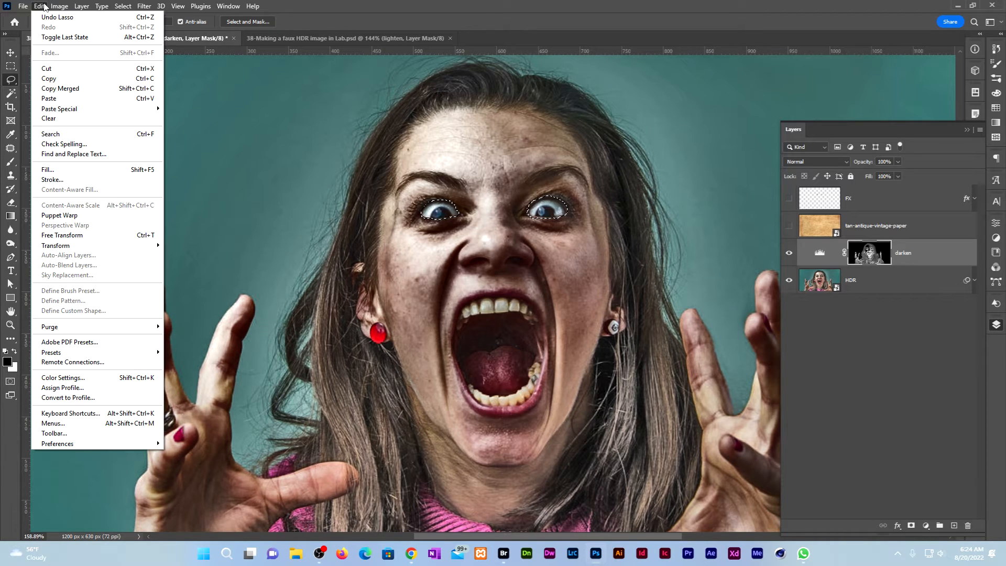
pyautogui.click(74, 99)
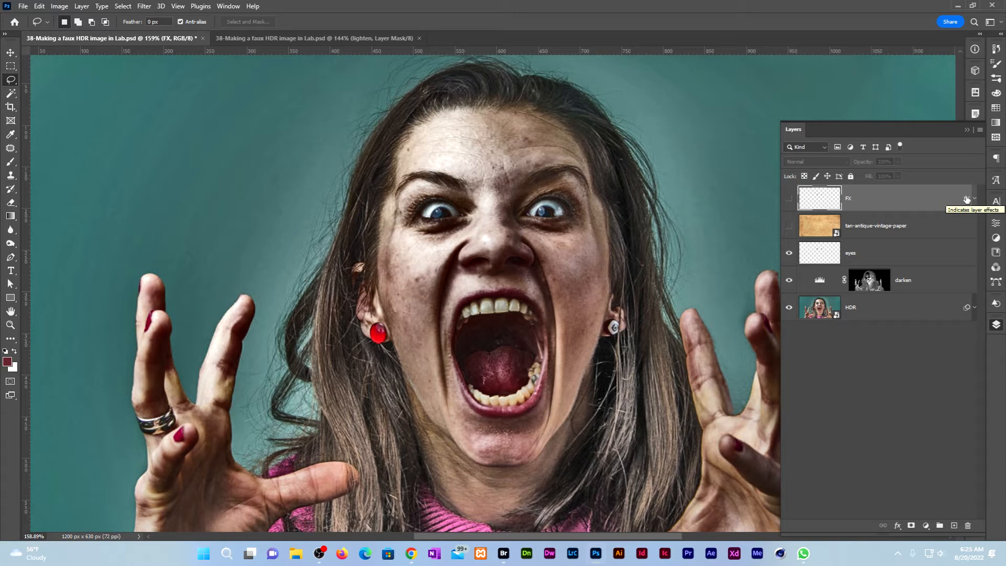
# Move the FX layer's effects onto the eyes layer and delete the FX layer.
pyautogui.moveTo(966, 199); pyautogui.dragTo(960, 254)
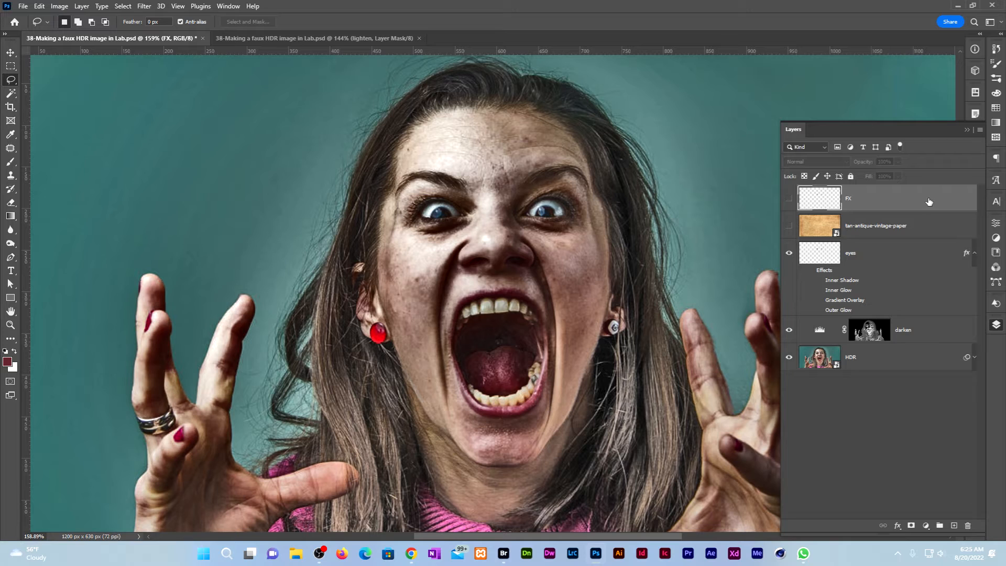
pyautogui.press('Delete')
pyautogui.click(871, 253)
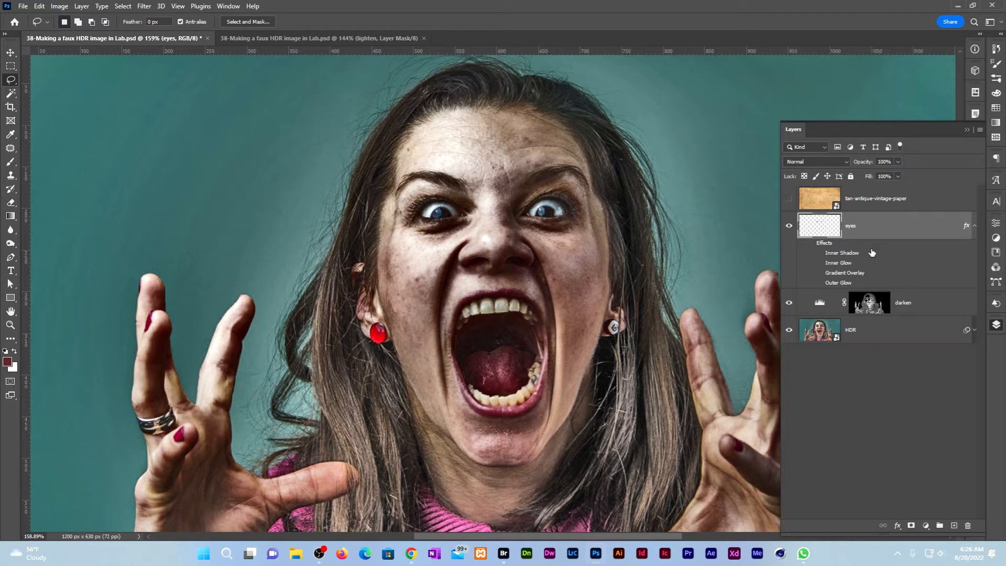
# Enable the eyes layer's Gradient Overlay, Inner Glow, Outer Glow and Inner Shadow effects.
pyautogui.click(820, 273)
pyautogui.click(820, 263)
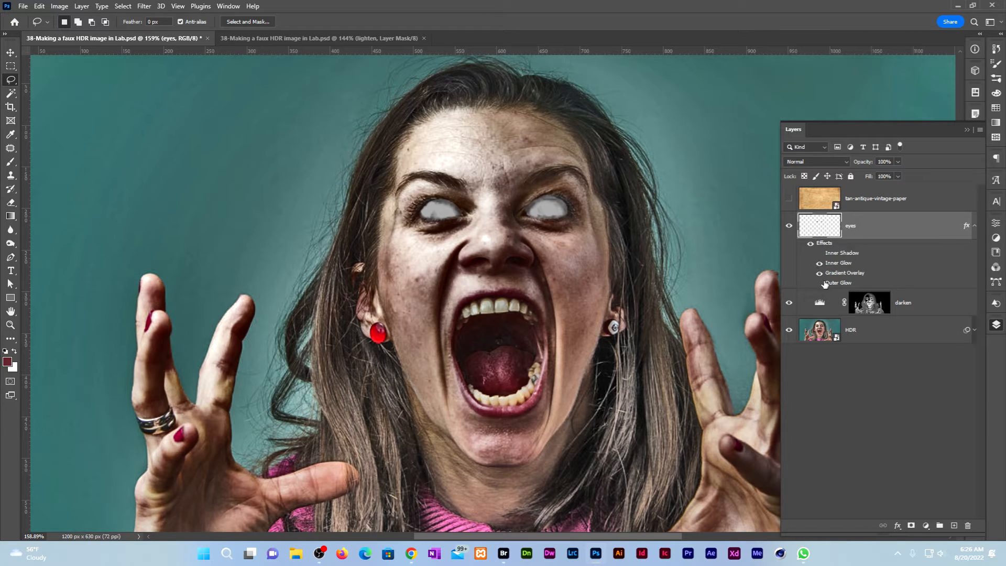
pyautogui.click(820, 284)
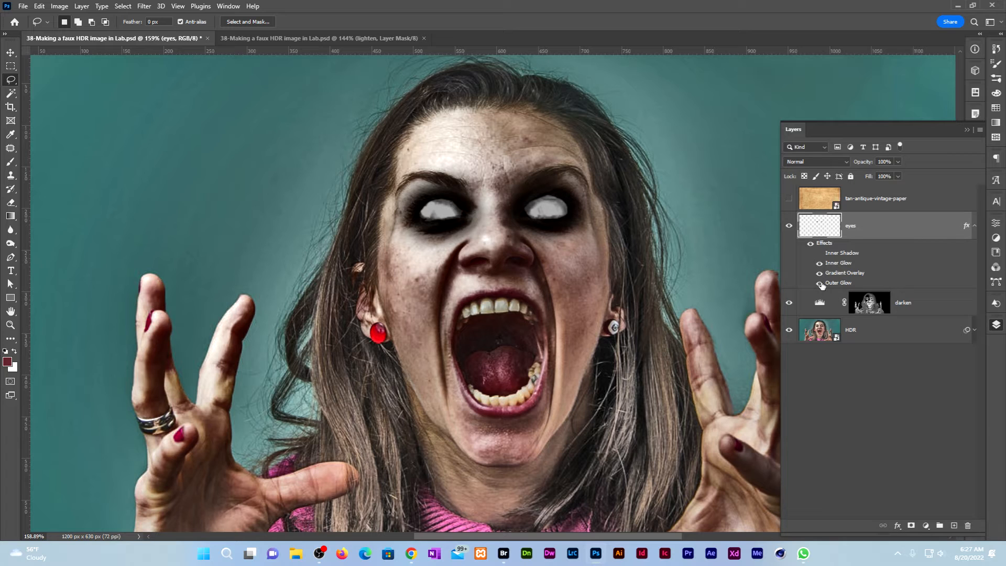
pyautogui.click(818, 254)
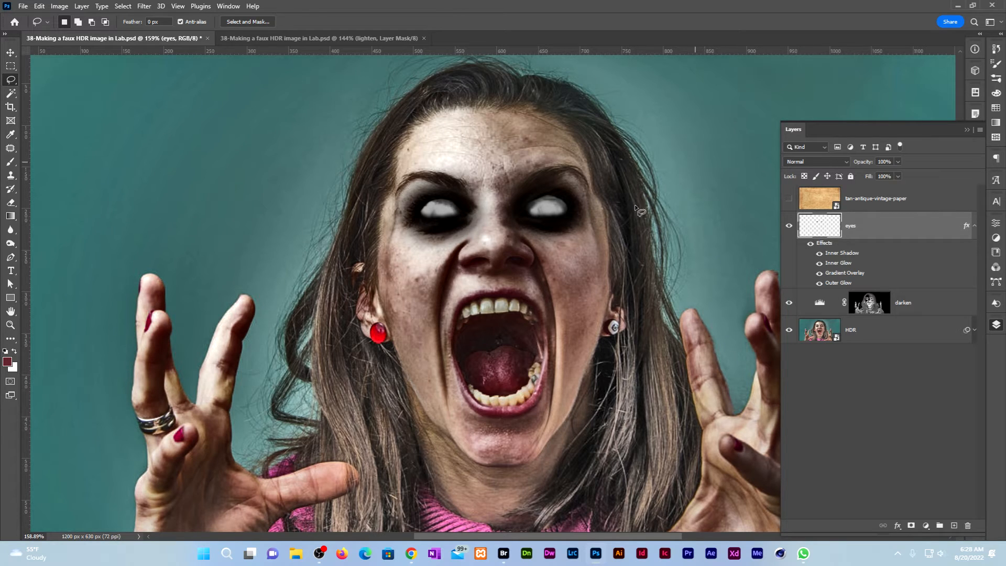
pyautogui.click(896, 337)
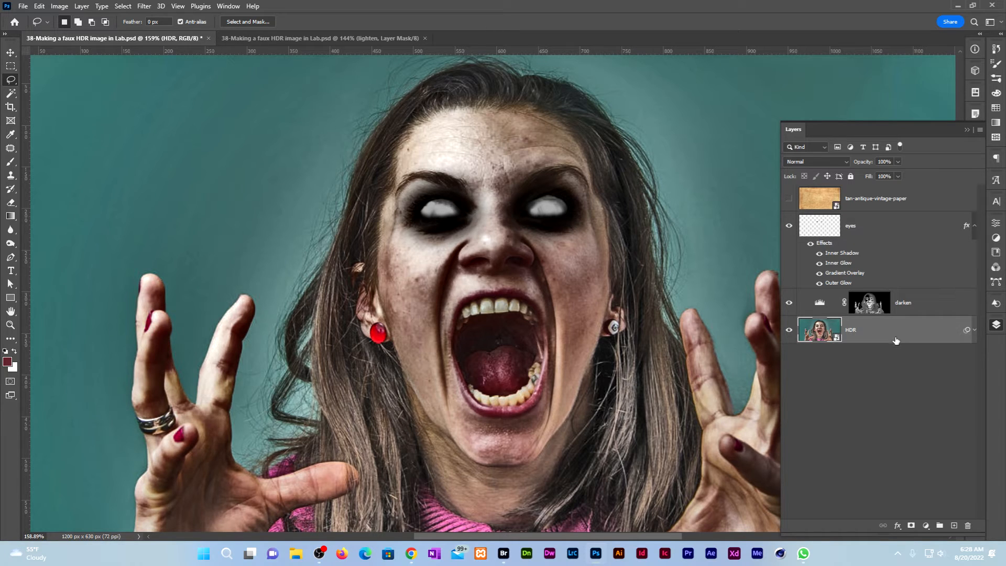
# Give the HDR layer a reversed radial Multiply Gradient Overlay at 150% scale as a vignette.
pyautogui.click(898, 525)
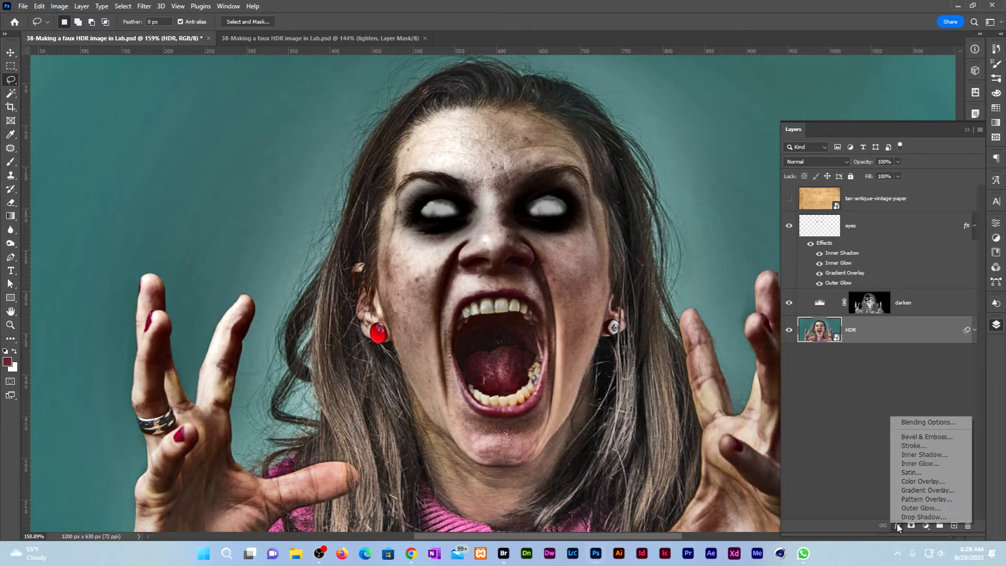
pyautogui.click(938, 490)
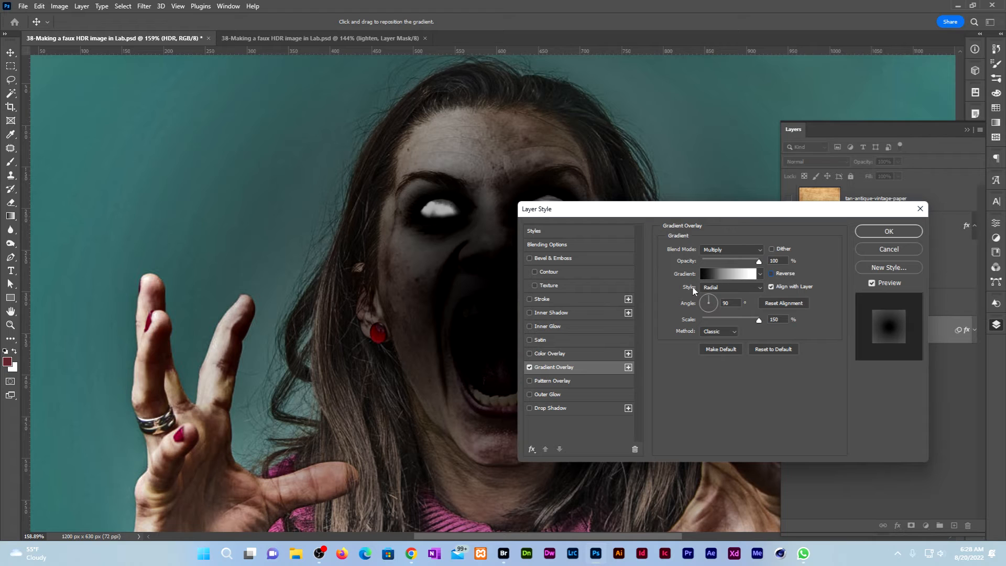
pyautogui.click(770, 274)
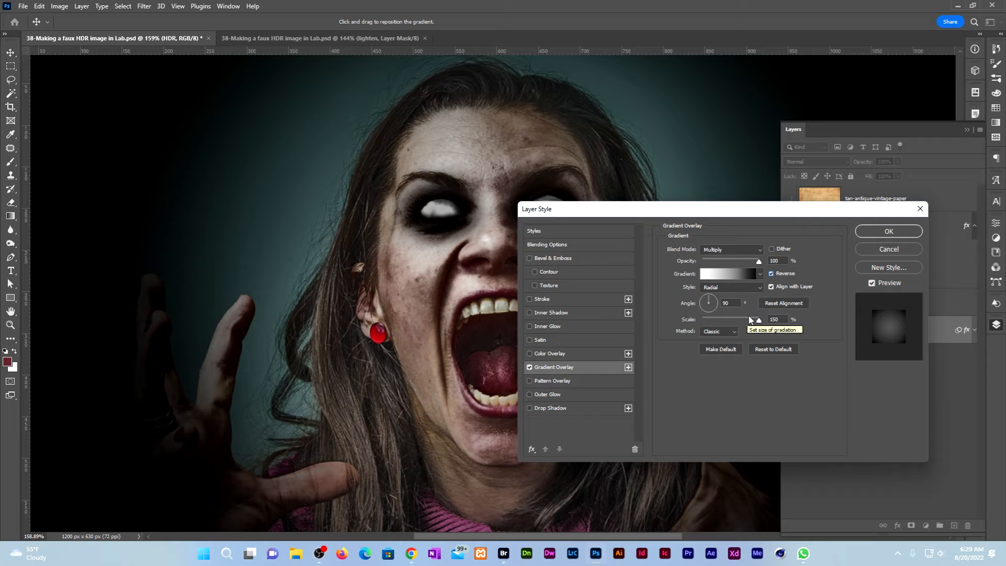
pyautogui.click(889, 231)
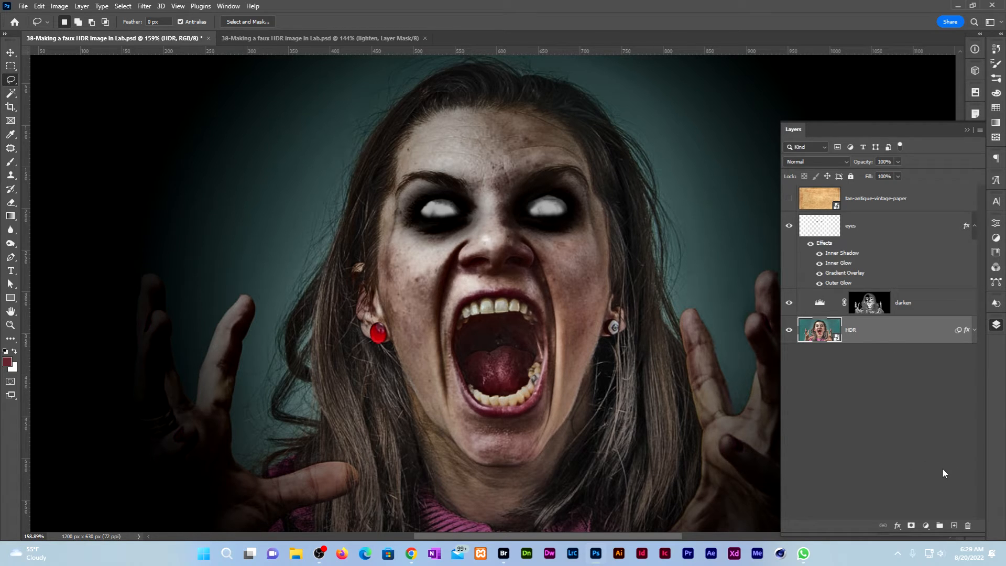
pyautogui.click(926, 526)
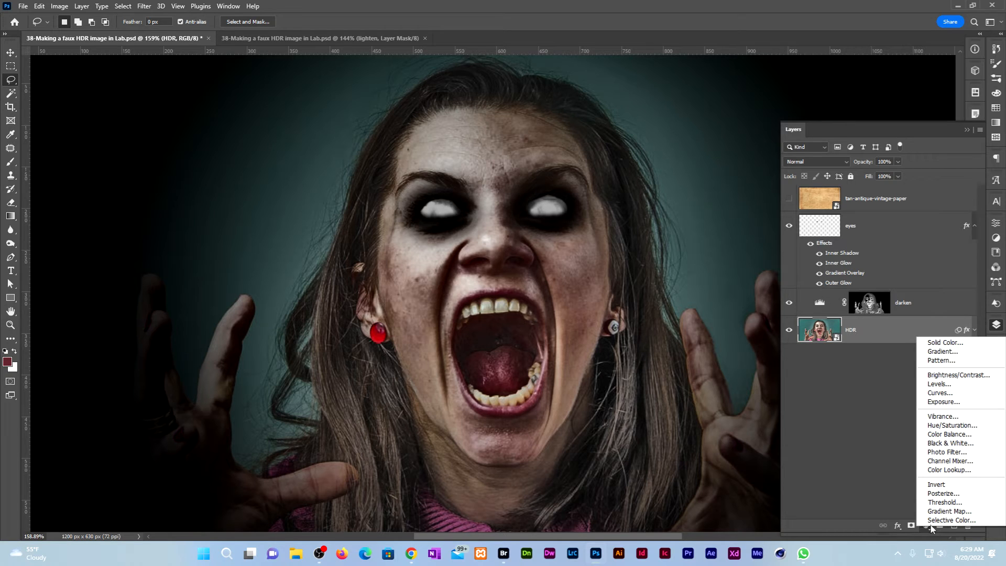
# Add a Gradient Map adjustment layer and open its Gradient Editor.
pyautogui.click(943, 511)
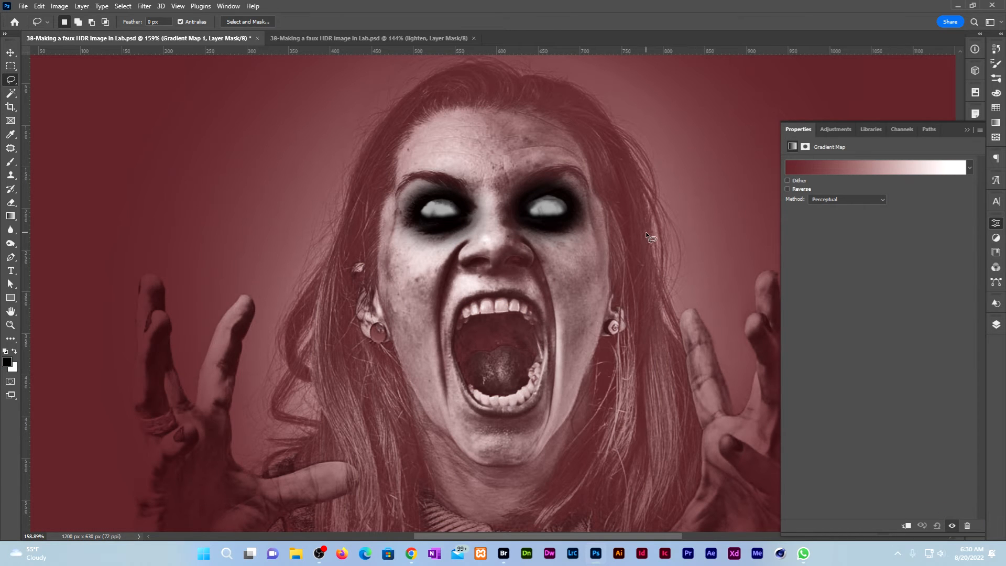
pyautogui.click(843, 165)
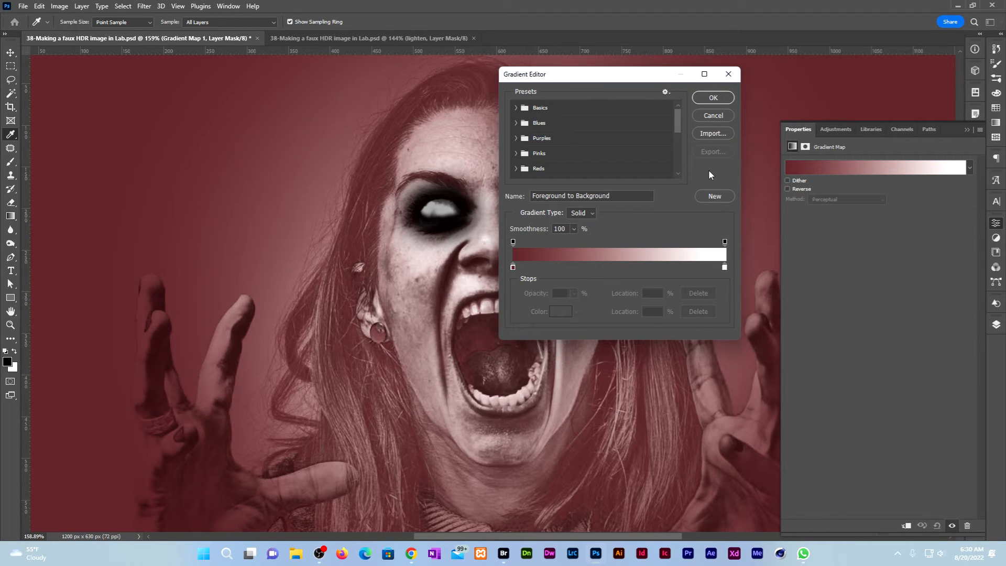
# Import zombie gradient.grd from the 39-Turning a person into a zombie folder.
pyautogui.click(711, 137)
pyautogui.scroll(-5, 519, 261)
pyautogui.click(545, 269)
pyautogui.doubleClick(624, 281)
pyautogui.doubleClick(622, 184)
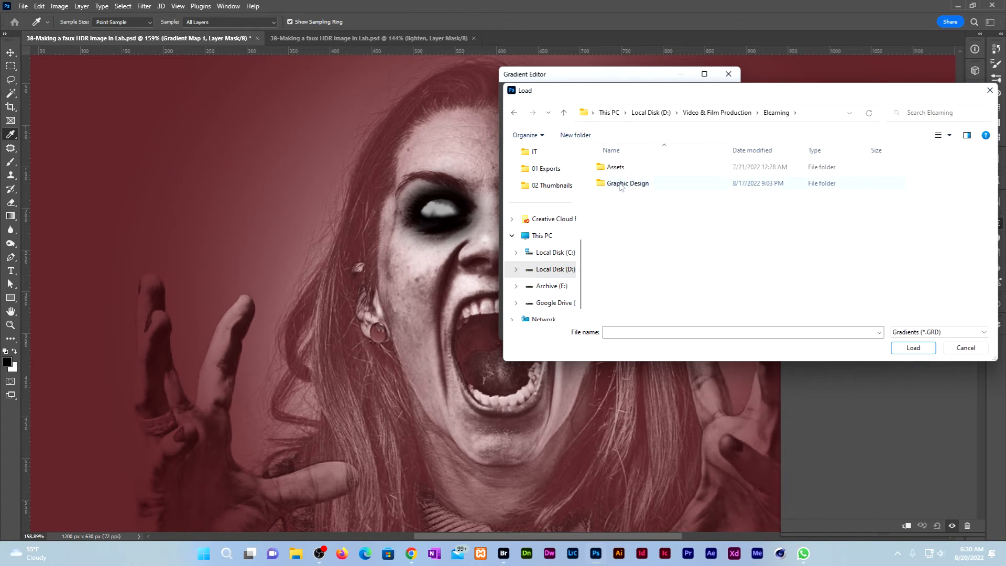
pyautogui.doubleClick(622, 184)
pyautogui.doubleClick(643, 187)
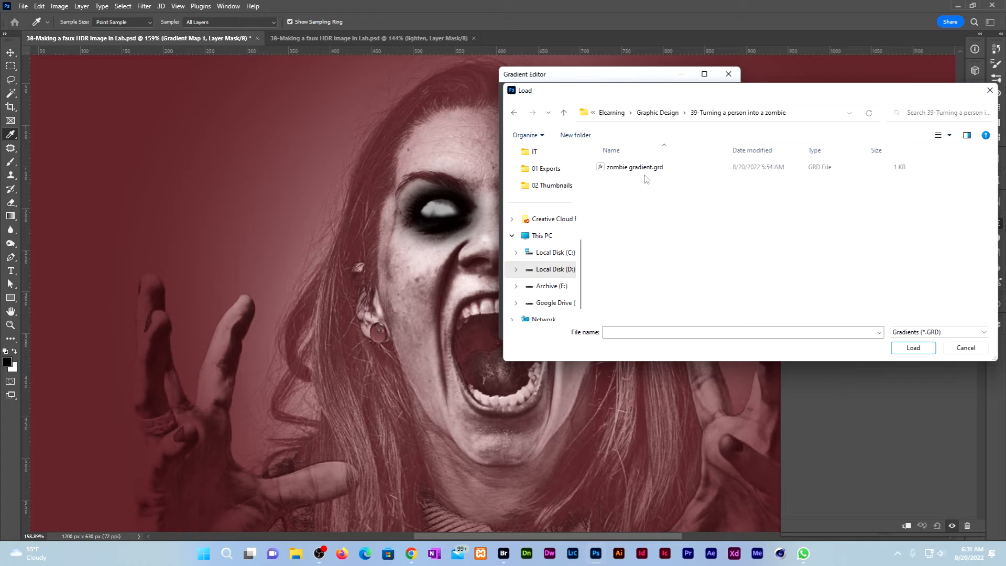
pyautogui.click(646, 173)
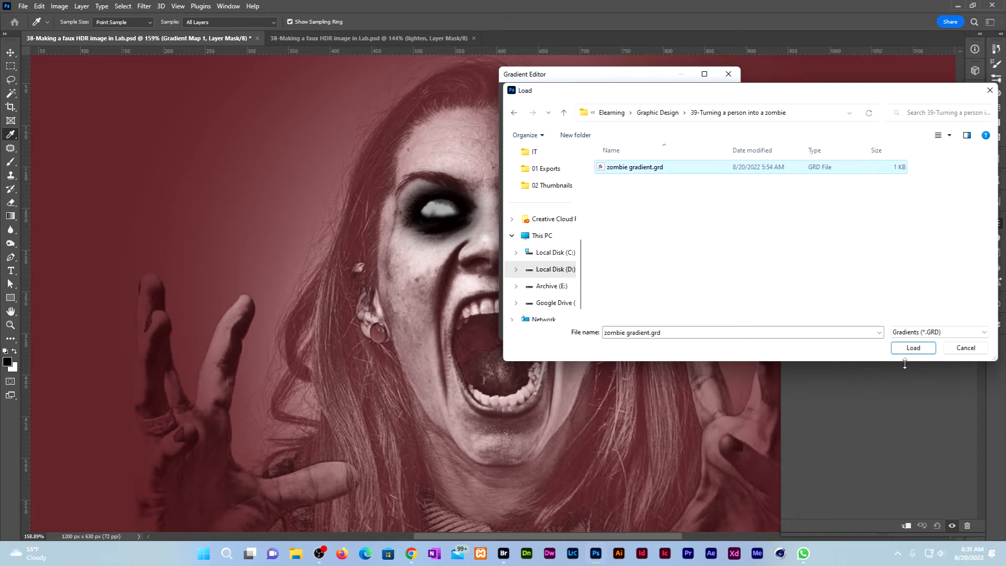
pyautogui.click(913, 348)
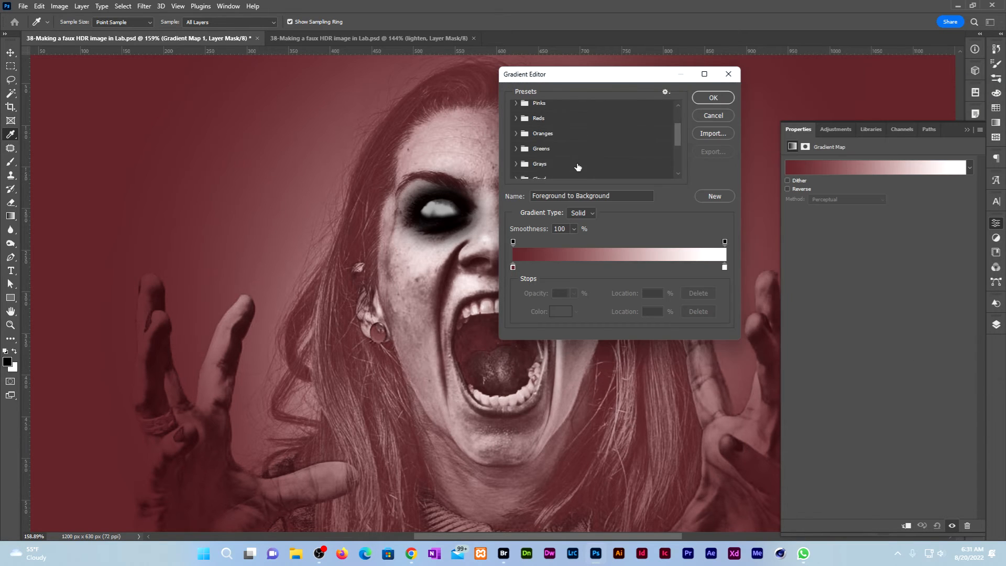
# Apply the zombie green preset to the Gradient Map and return to the Layers panel.
pyautogui.scroll(-5, 577, 168)
pyautogui.click(524, 156)
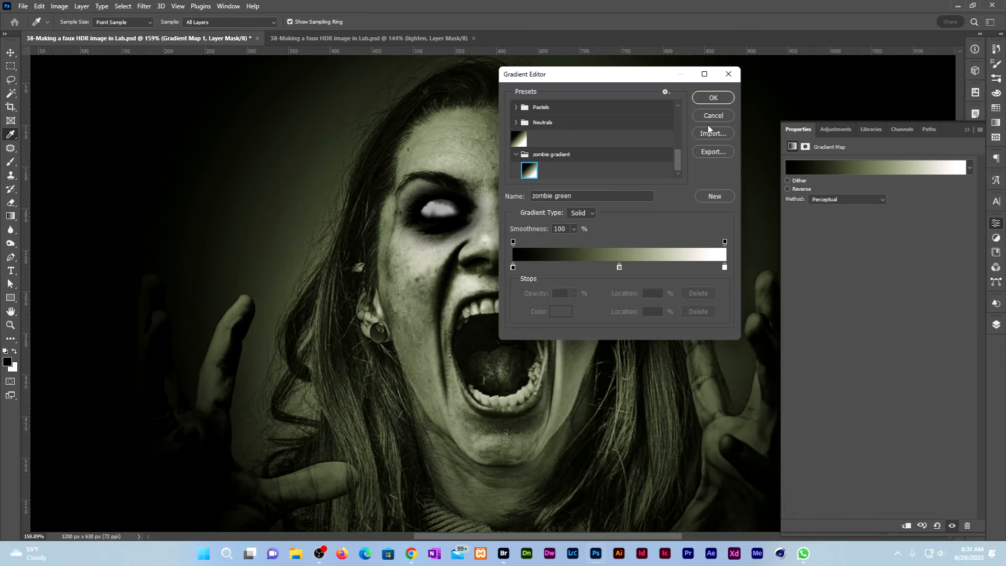
pyautogui.click(711, 99)
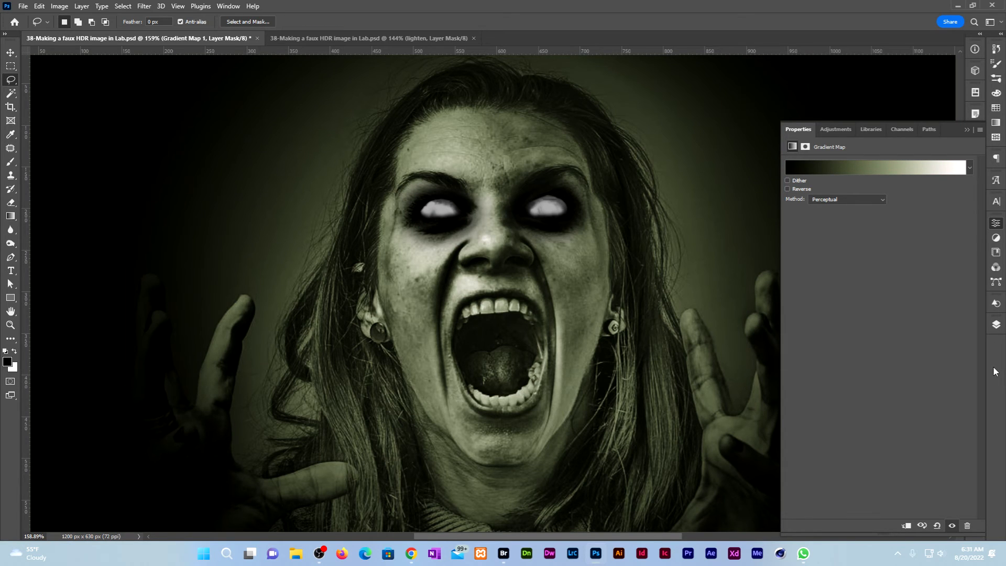
pyautogui.click(995, 324)
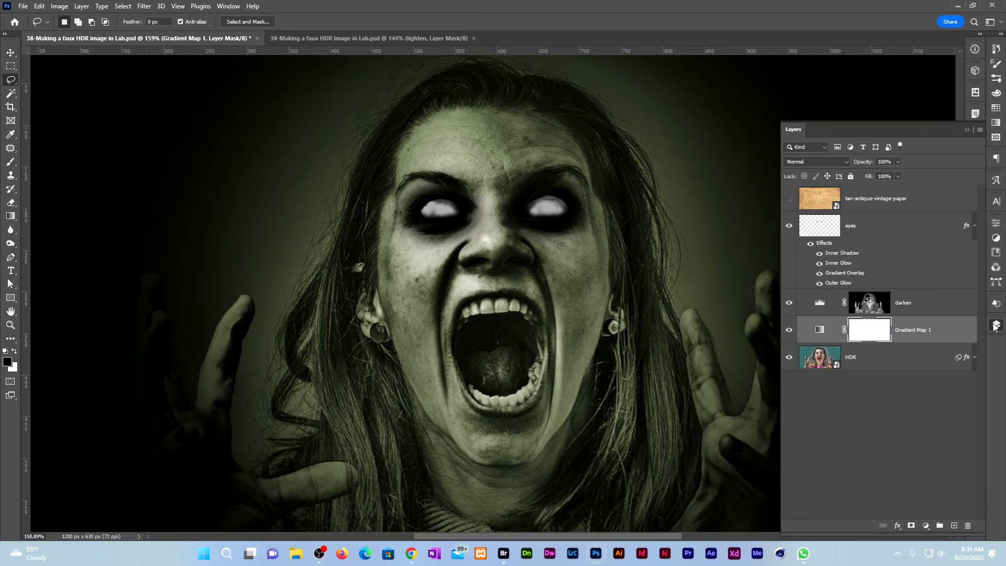
# Rename Gradient Map 1 to 'green' and move it directly under the tan-antique-vintage-paper layer.
pyautogui.doubleClick(913, 330)
pyautogui.write('green')
pyautogui.press('Return')
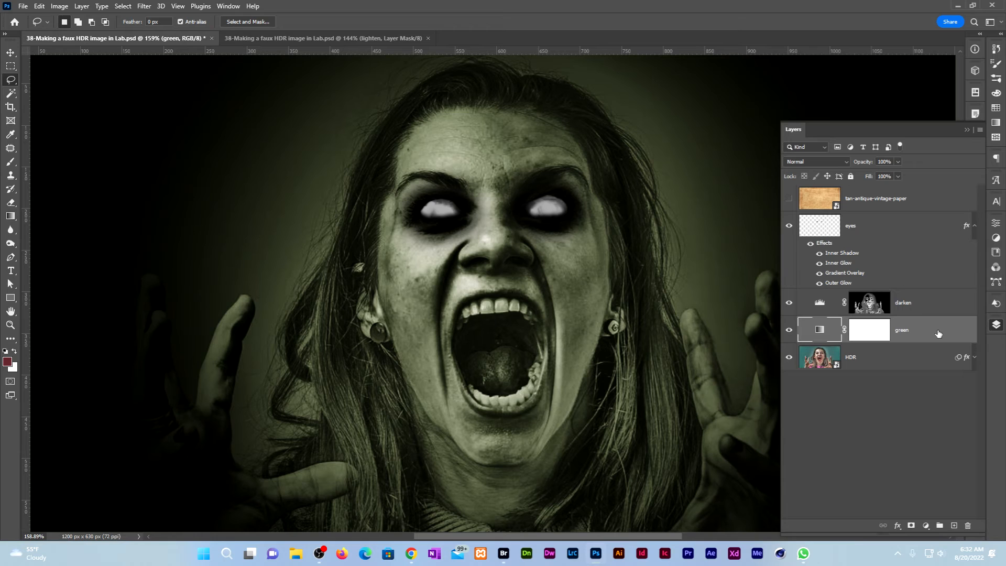
pyautogui.moveTo(869, 330); pyautogui.dragTo(885, 213)
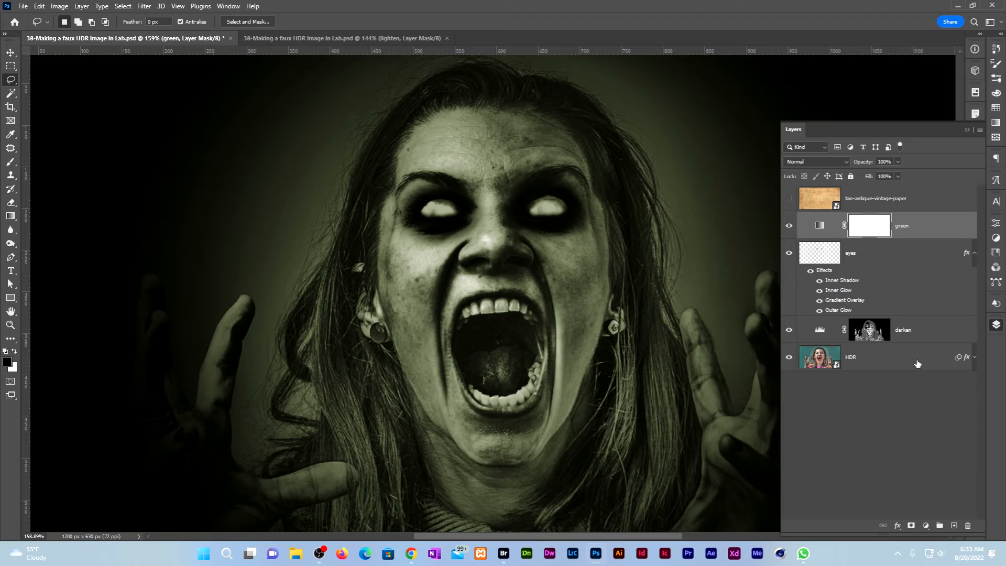
# In the green layer's blending options, split the Underlying Layer white Blend If slider to 59/175.
pyautogui.doubleClick(951, 229)
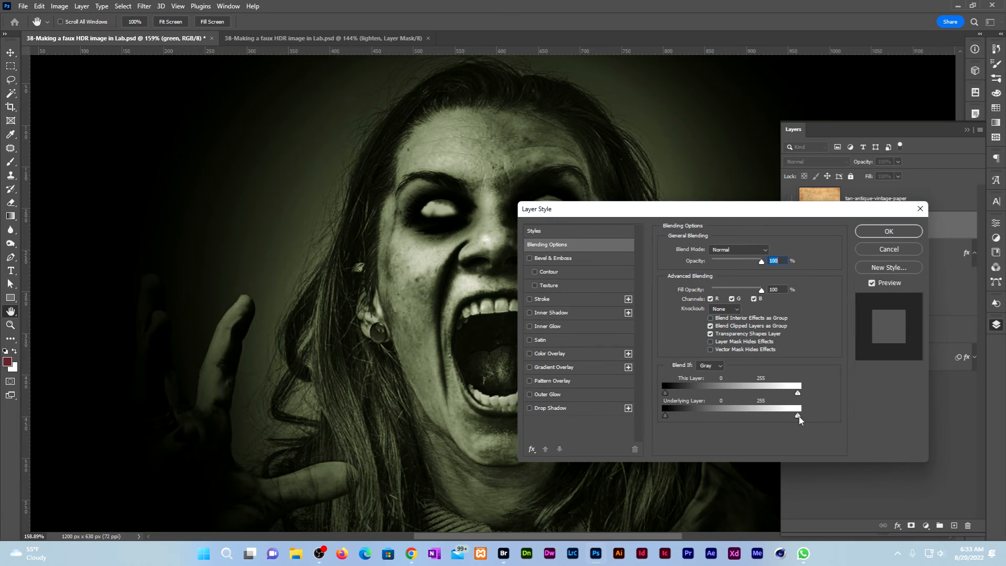
pyautogui.moveTo(799, 419); pyautogui.dragTo(757, 427)
pyautogui.press('alt')
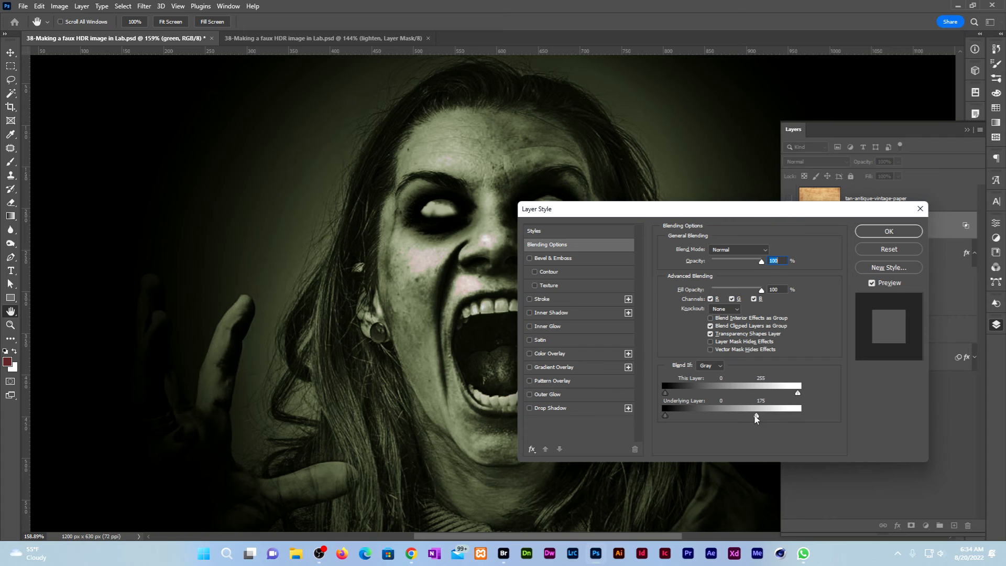
pyautogui.moveTo(756, 418); pyautogui.dragTo(690, 422)
pyautogui.moveTo(768, 211); pyautogui.dragTo(808, 123)
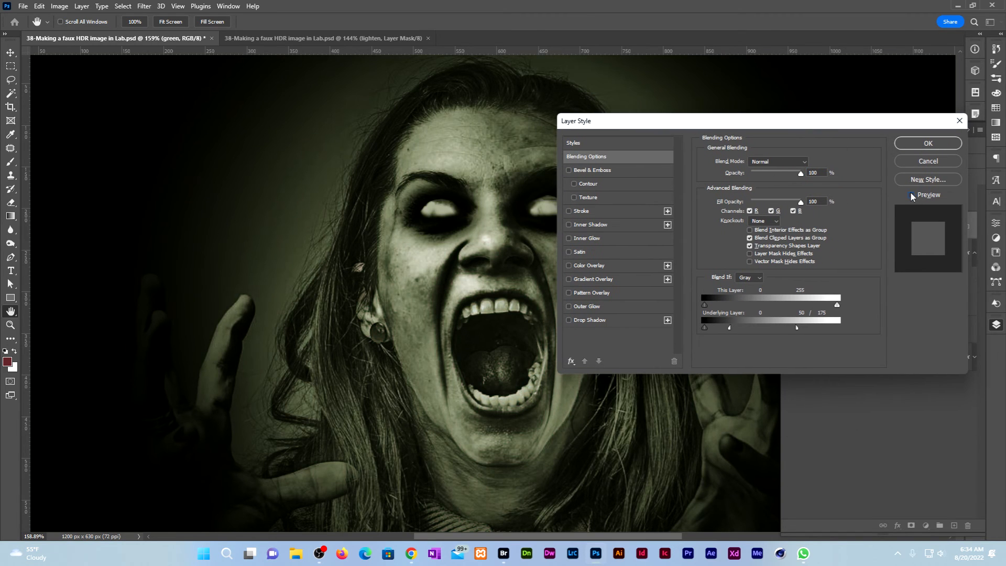
pyautogui.click(911, 195)
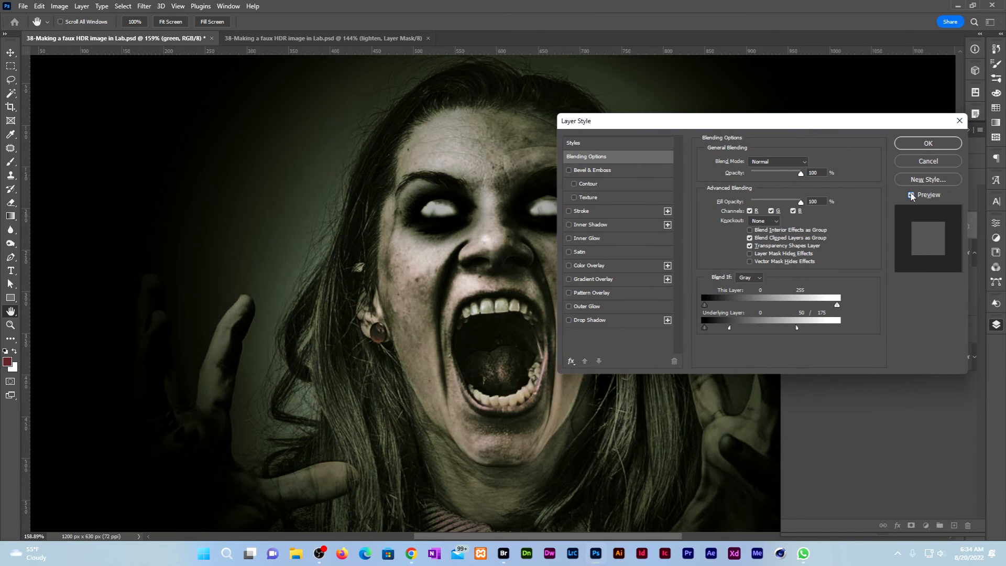
pyautogui.click(929, 144)
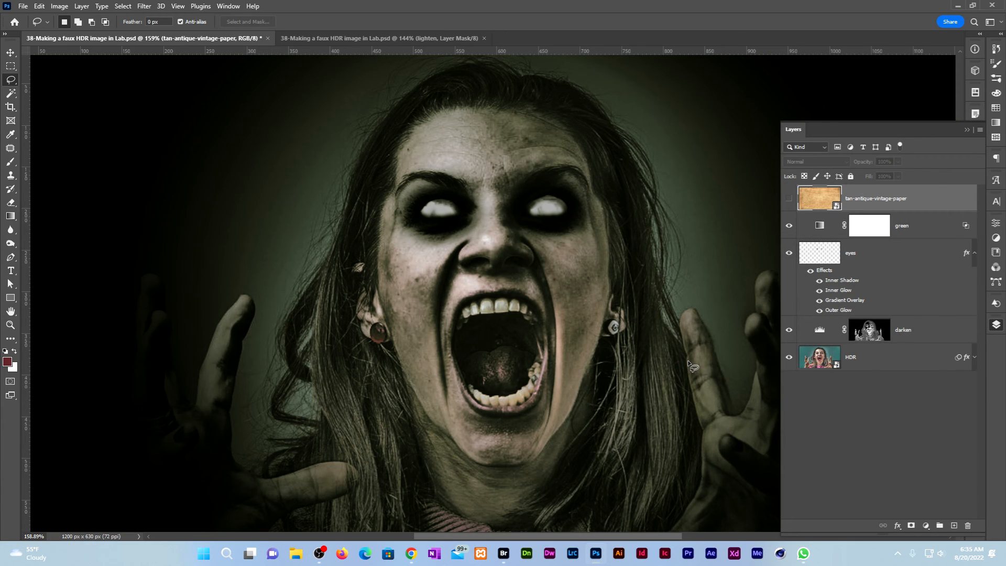
# Show the tan-antique-vintage-paper layer and set its blend mode to Overlay.
pyautogui.click(789, 199)
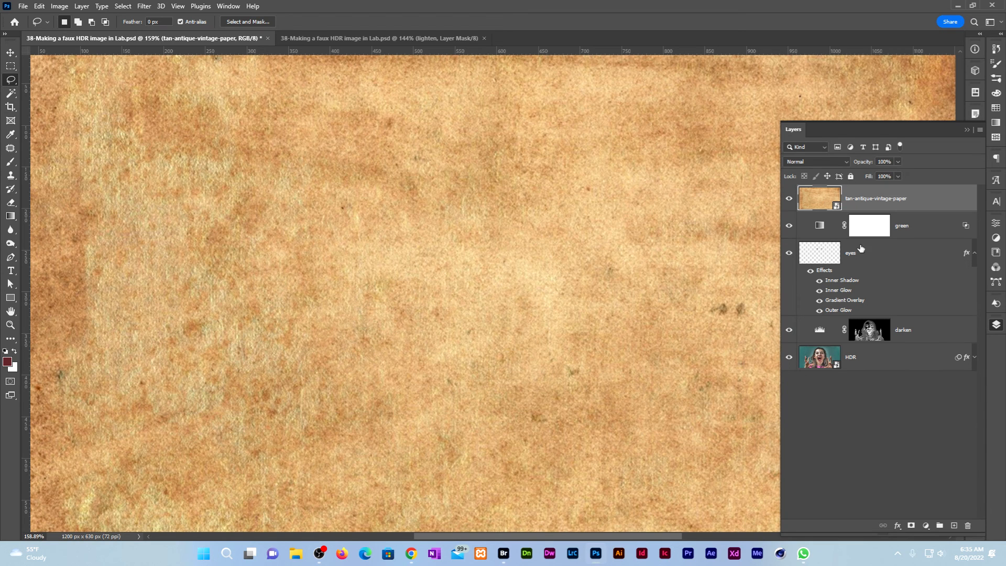
pyautogui.click(846, 160)
pyautogui.click(825, 289)
# Collapse the Layers panel and view the finished image in full screen.
pyautogui.click(880, 22)
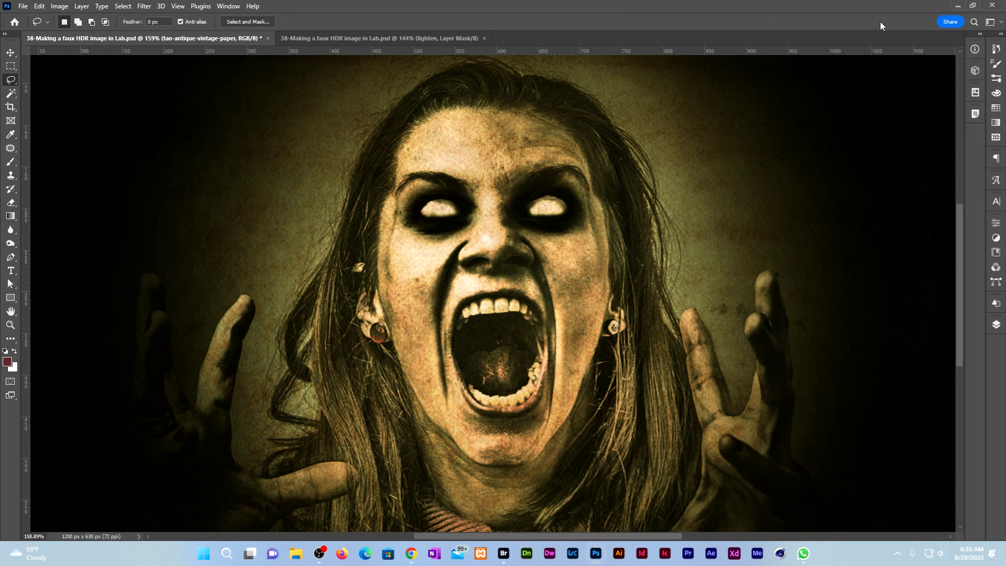
pyautogui.press('f')
pyautogui.press('f')
pyautogui.scroll(1, 899, 232)
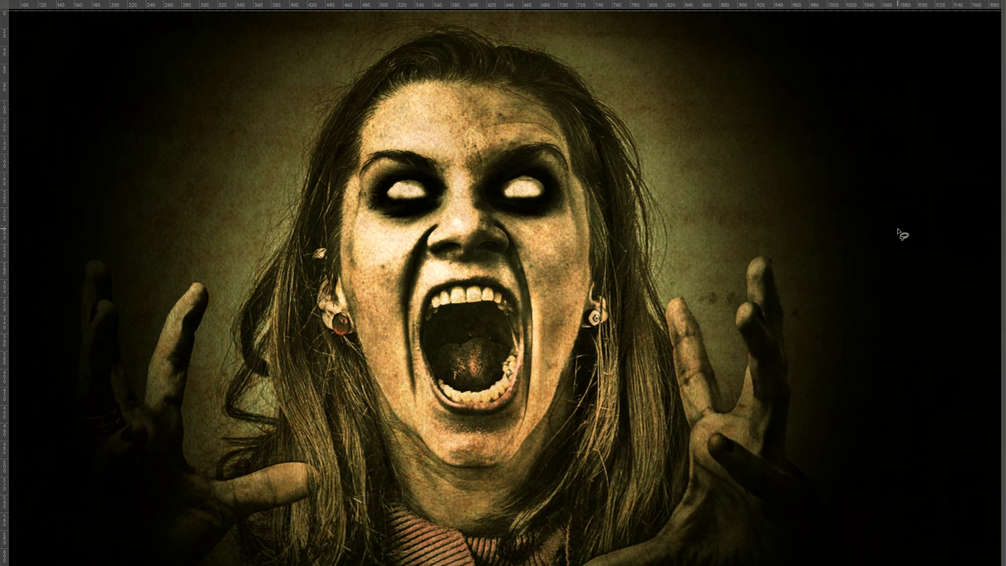